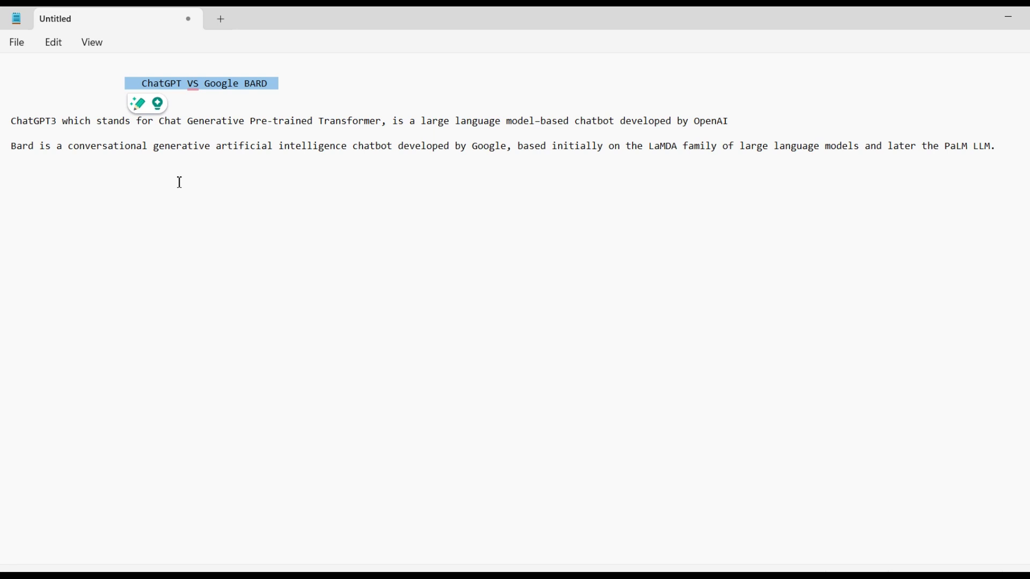
Read the notes describing ChatGPT3 and Bard, highlighting the expanded name, the developer and the chatbot descriptions.
drag(103, 130, 234, 132)
key(shift+End)
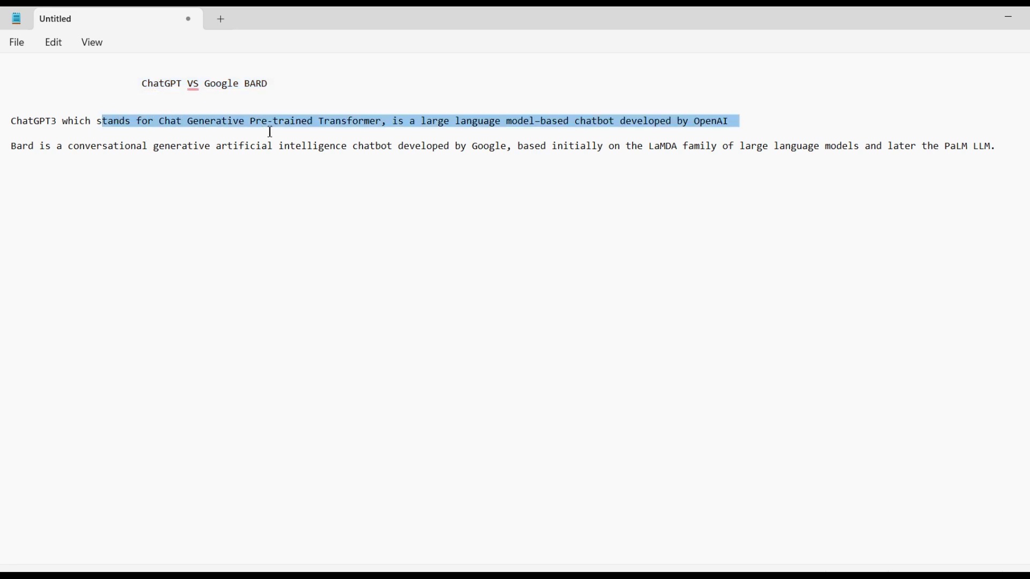
click(706, 132)
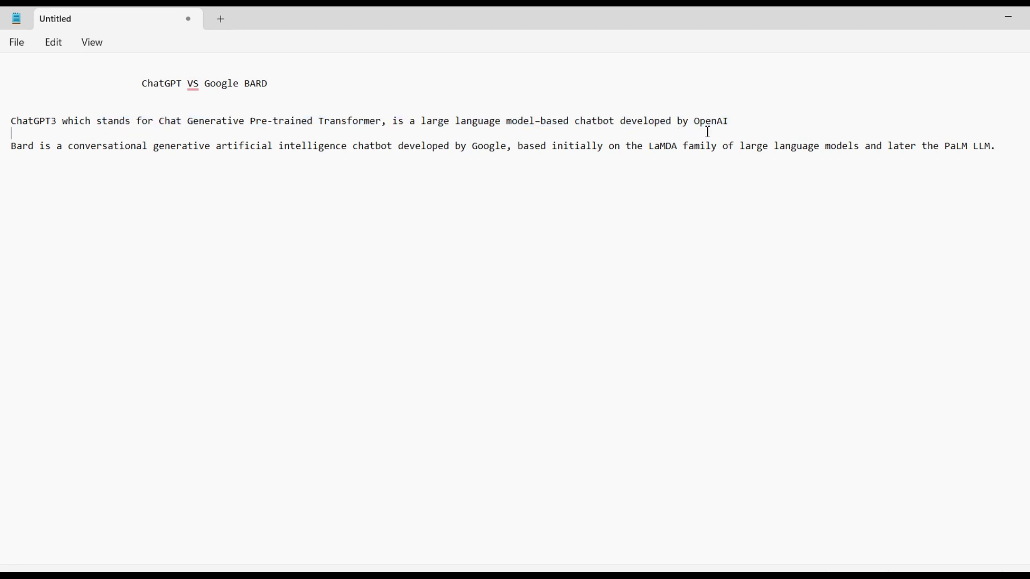
drag(733, 120, 690, 118)
drag(614, 119, 583, 118)
click(588, 177)
drag(16, 146, 62, 146)
click(524, 159)
drag(222, 155, 393, 147)
click(435, 168)
drag(996, 147, 109, 82)
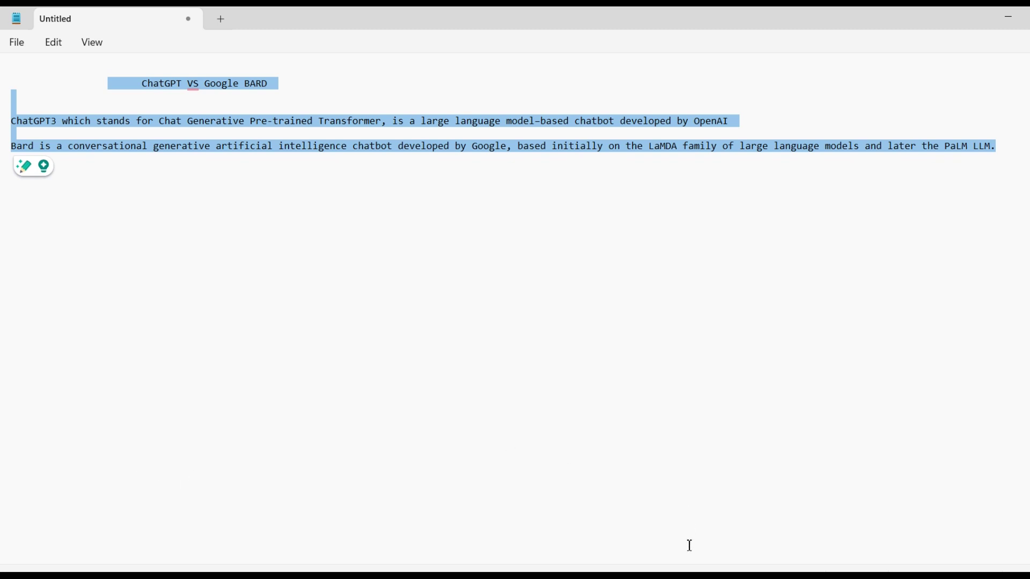
Switch to the browser and look over ChatGPT's chat history, its GPT-3.5 and GPT-4 options, and the Bard start page.
key(alt+Tab)
click(85, 12)
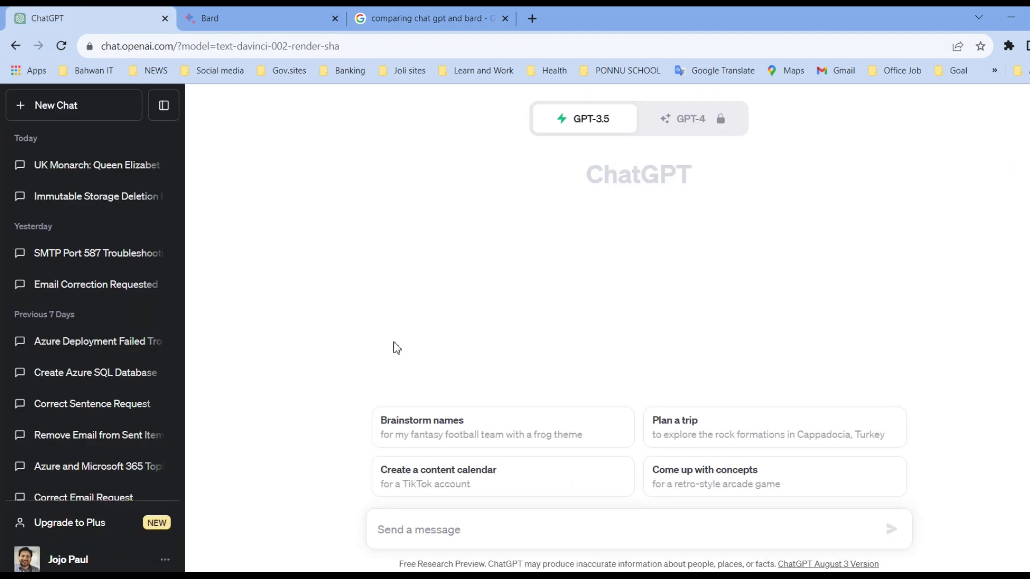
scroll(145, 456, down, 12)
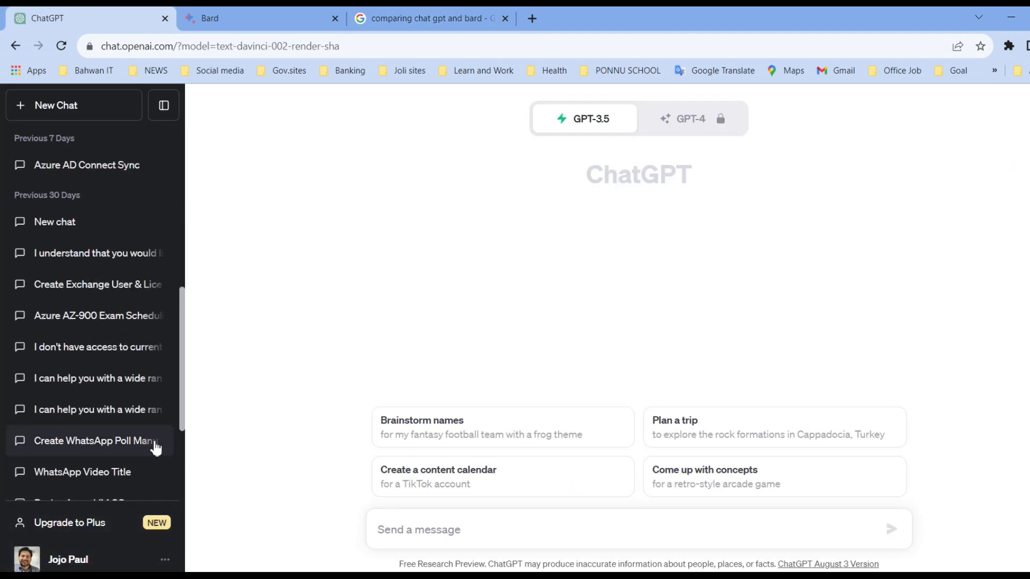
mouse_move(588, 131)
mouse_move(706, 132)
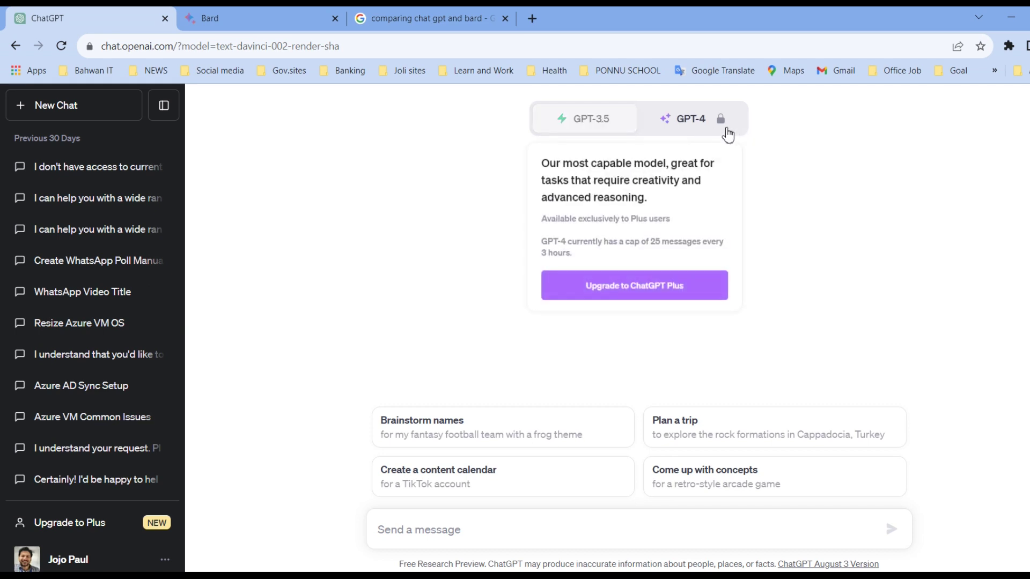
click(248, 17)
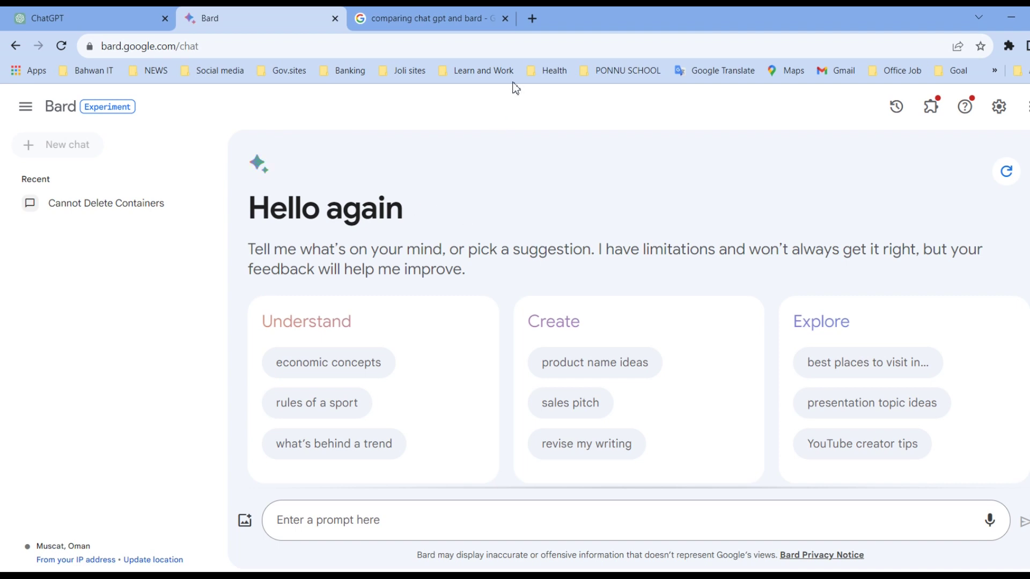
Examine the Google results for "comparing chat gpt and bard", checking each chatbot's data sources against the GPT-3.5 model in ChatGPT.
click(436, 21)
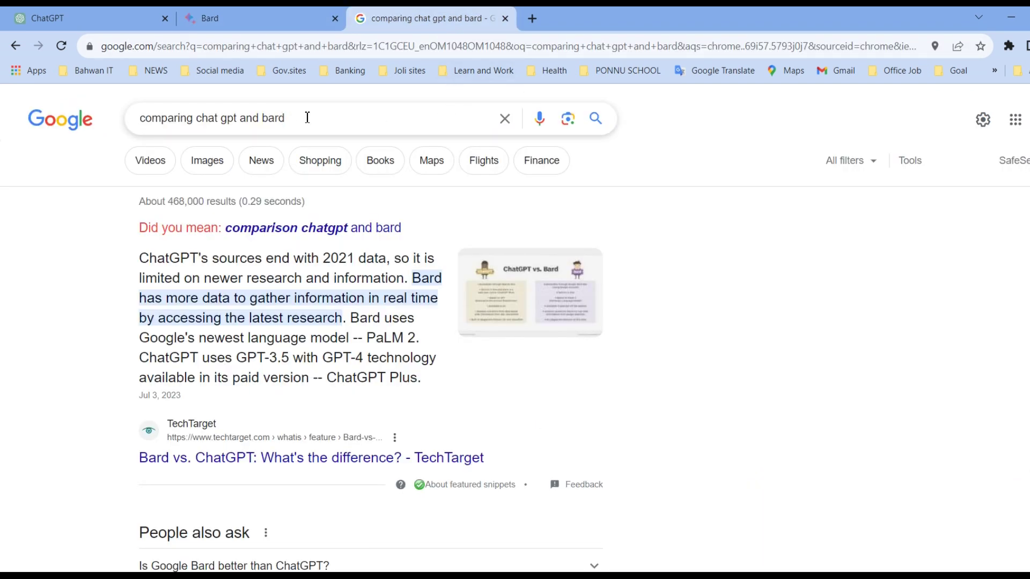
drag(302, 119, 113, 125)
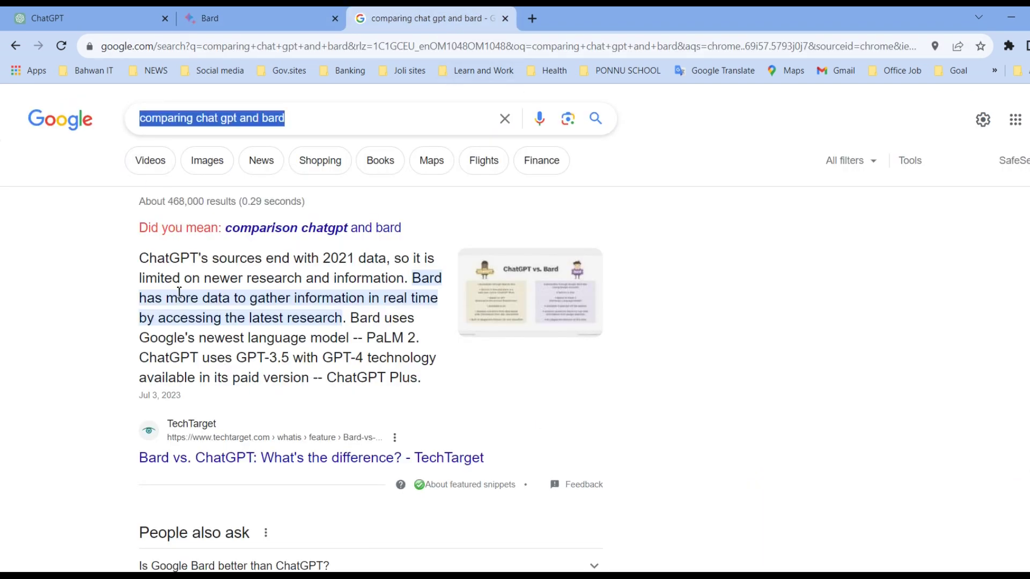
drag(378, 260, 301, 265)
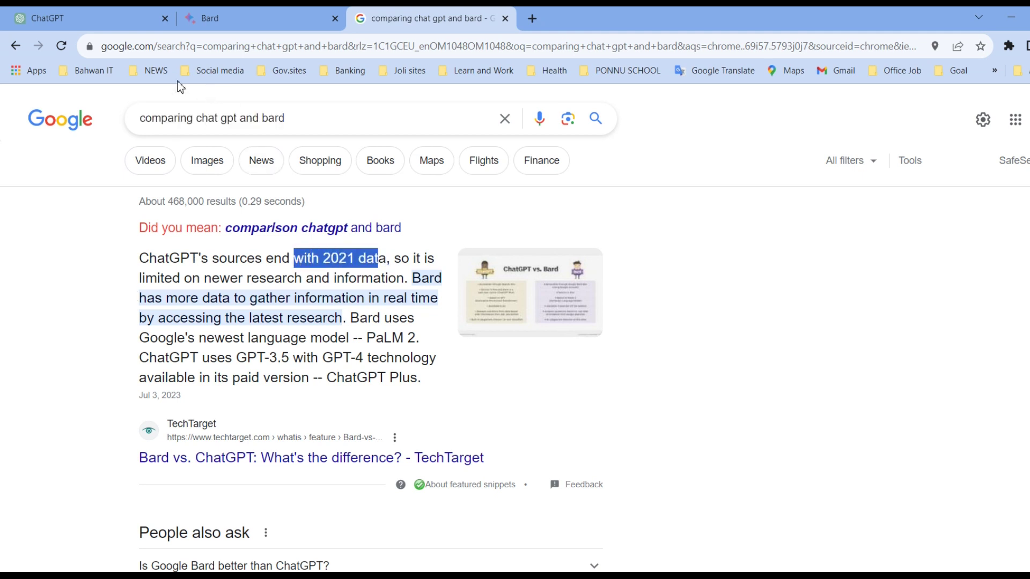
click(107, 18)
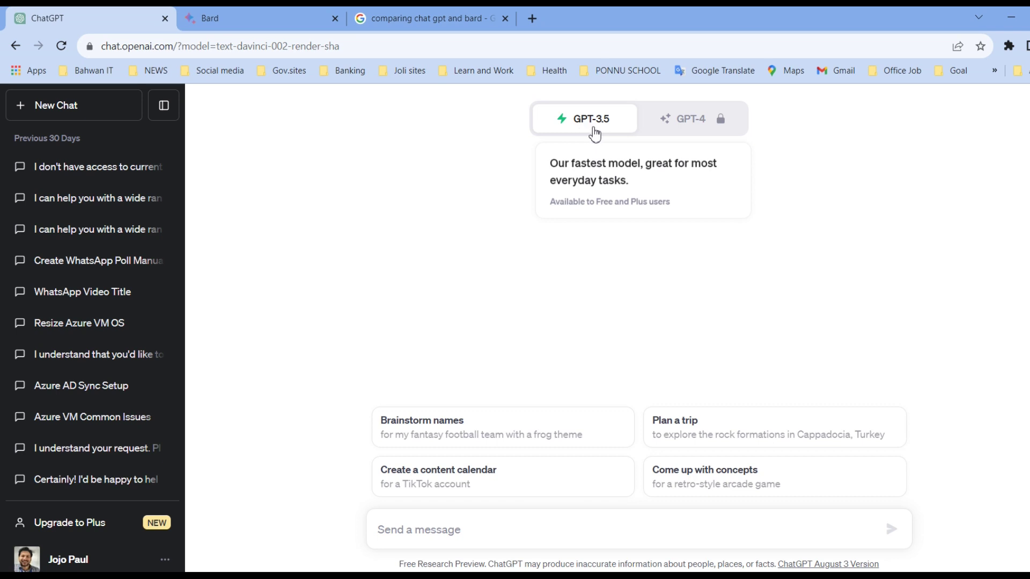
click(403, 24)
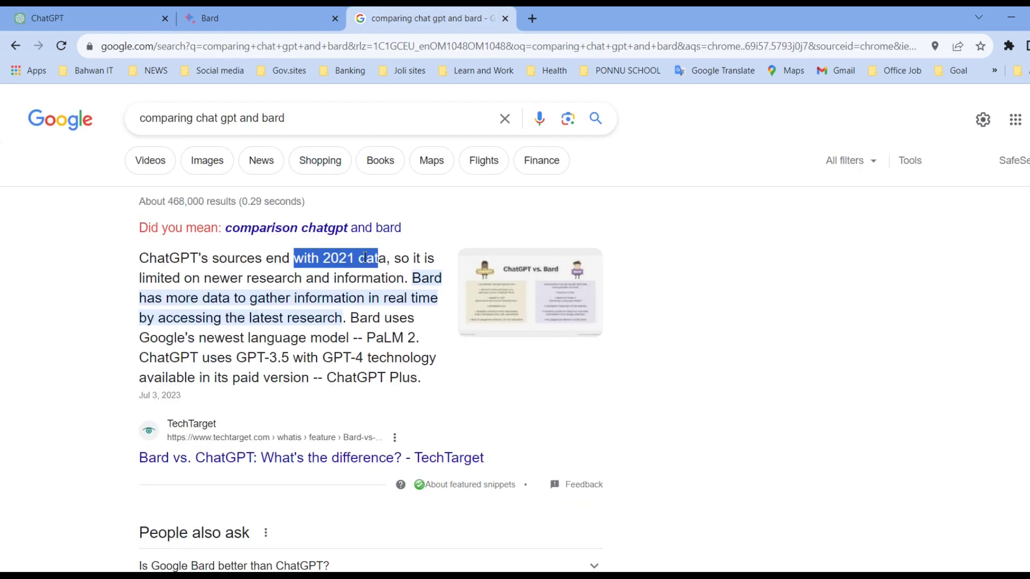
drag(392, 262, 325, 257)
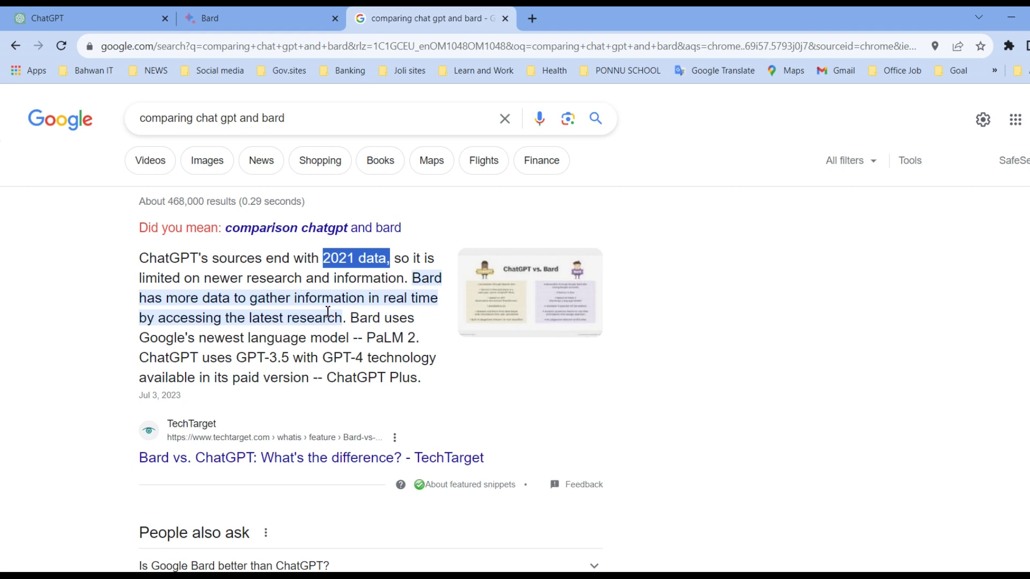
click(257, 316)
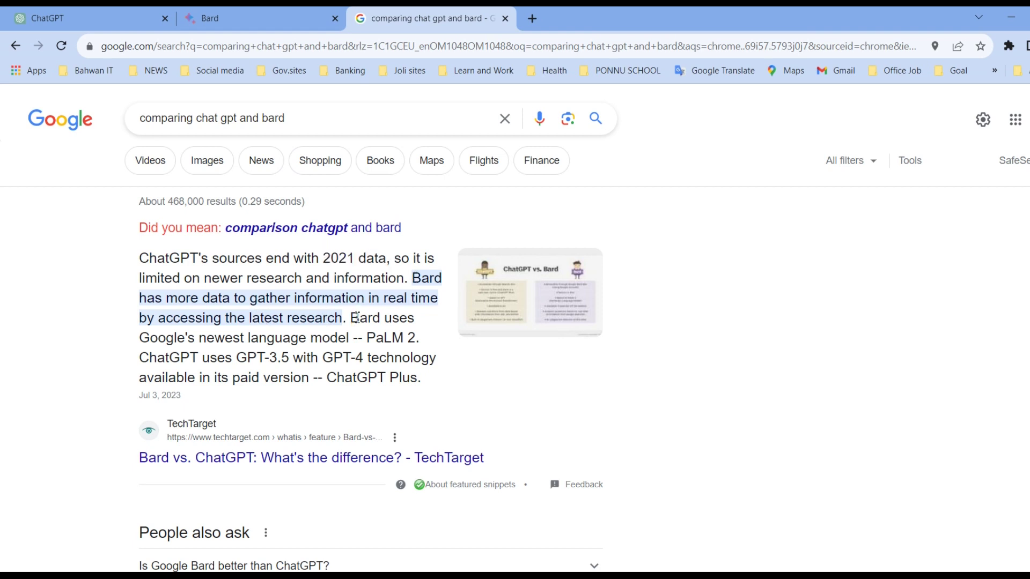
drag(355, 323, 423, 283)
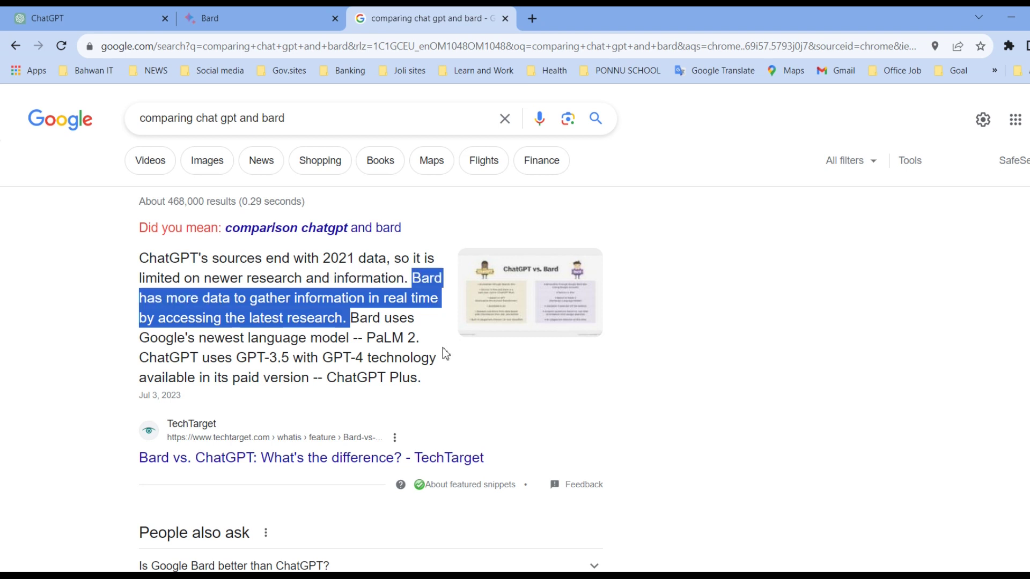
drag(443, 348, 444, 349)
Ask ChatGPT "Who is the king of United kingdom".
click(78, 20)
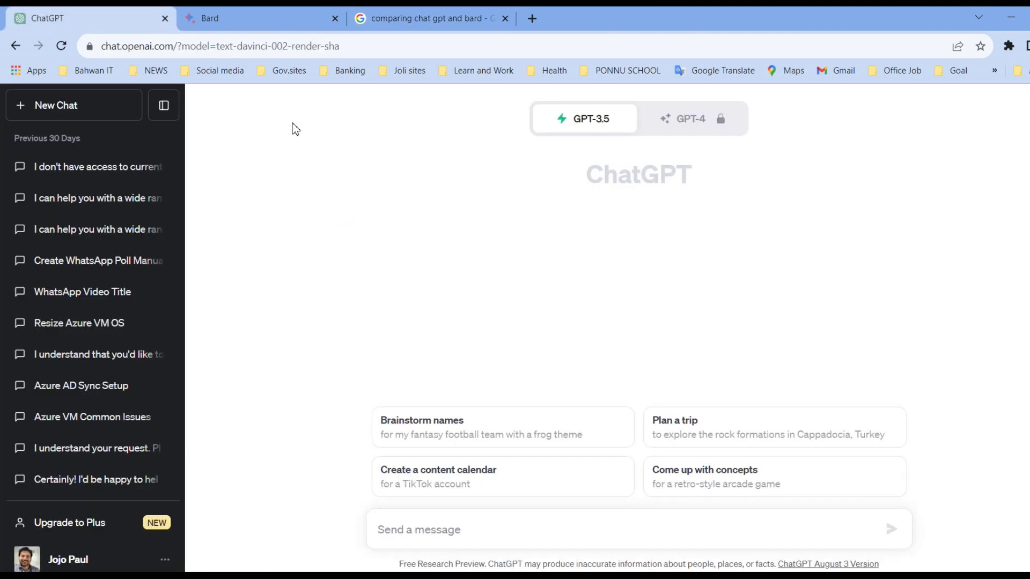
click(485, 530)
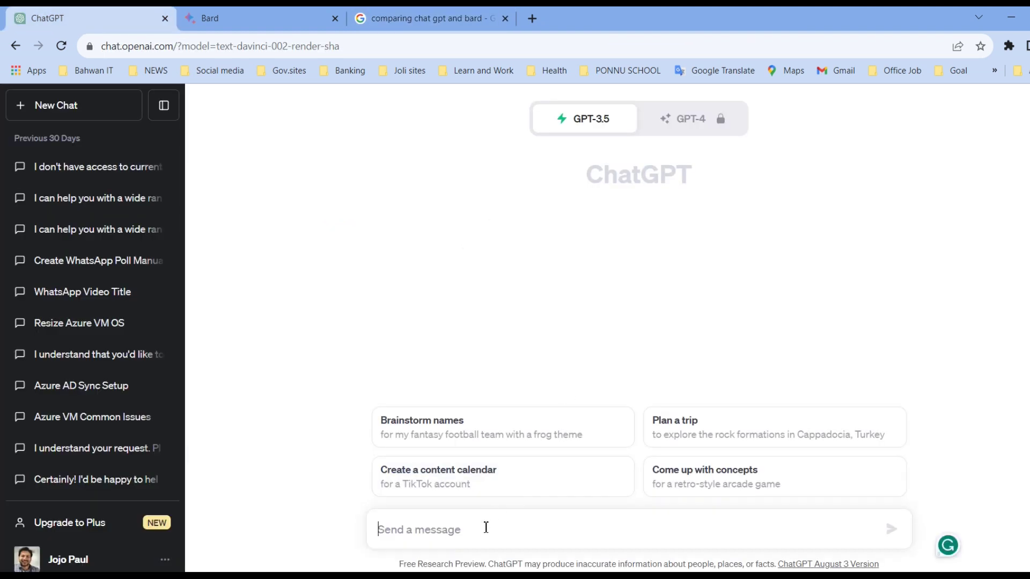
text(W)
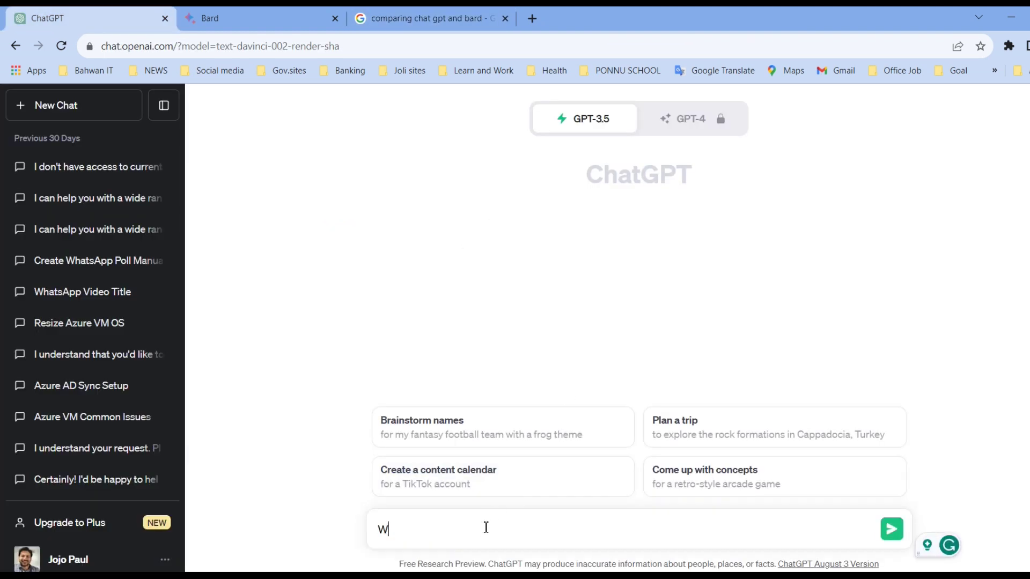
text(ho is the king of Uni)
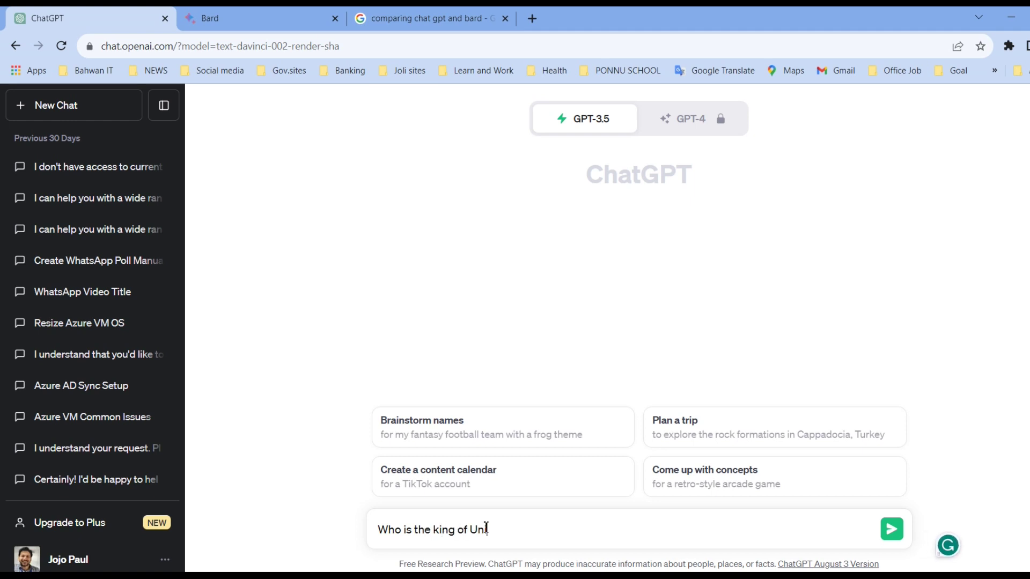
text(ted kingdom)
key(Return)
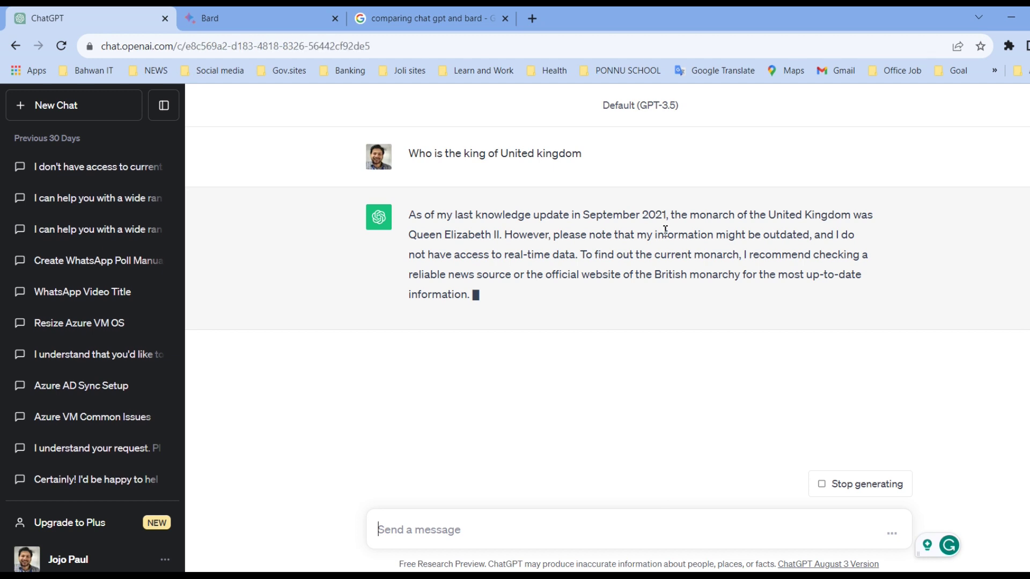
Examine the monarch and the knowledge update date stated in ChatGPT's answer.
drag(504, 235, 406, 222)
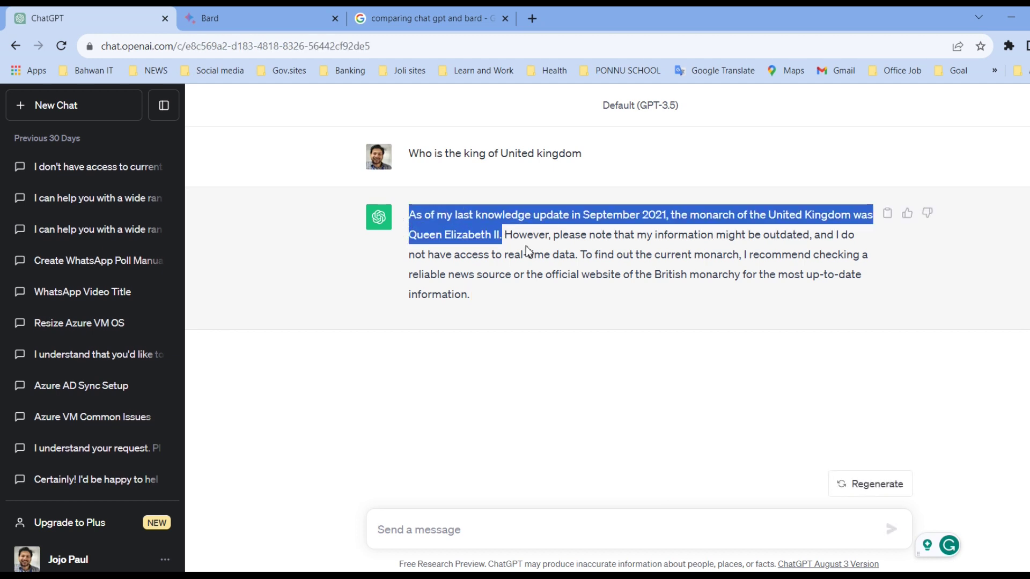
click(584, 216)
drag(588, 215, 665, 215)
Copy the question about the United Kingdom's king from ChatGPT and submit it to Bard with a question mark added.
drag(590, 156, 413, 158)
key(ctrl+c)
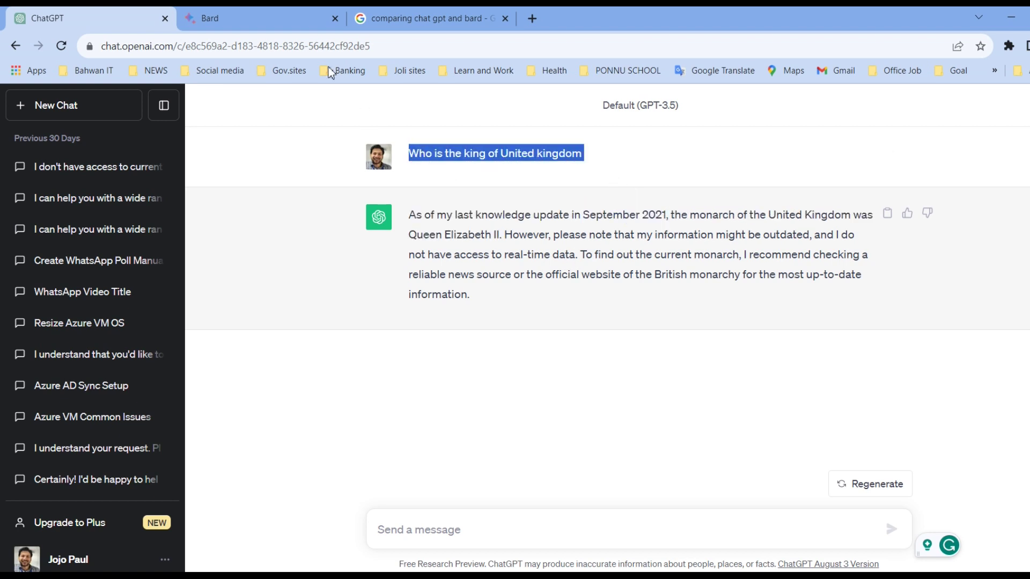
click(317, 18)
click(394, 523)
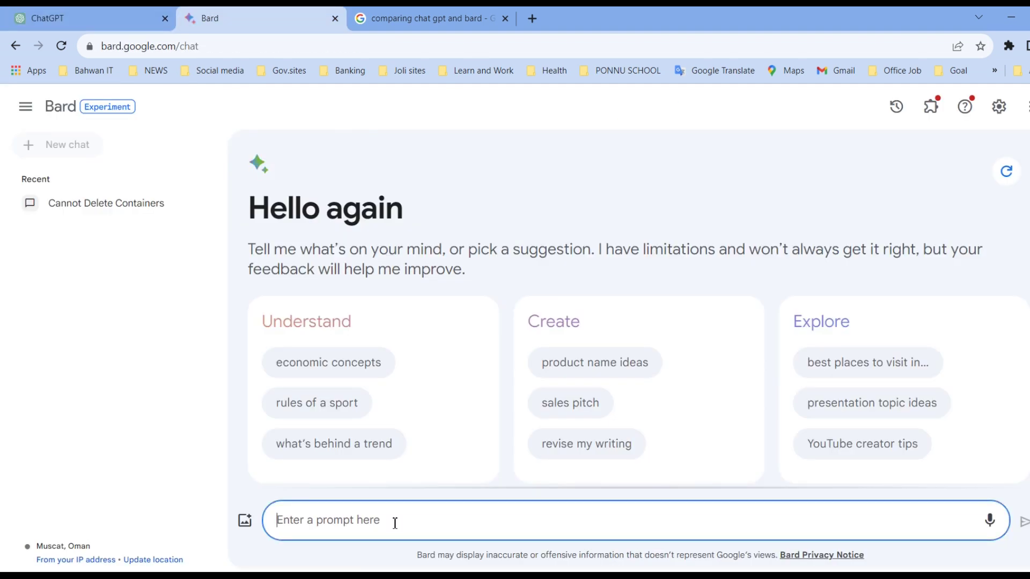
key(ctrl+v)
text(?)
key(Return)
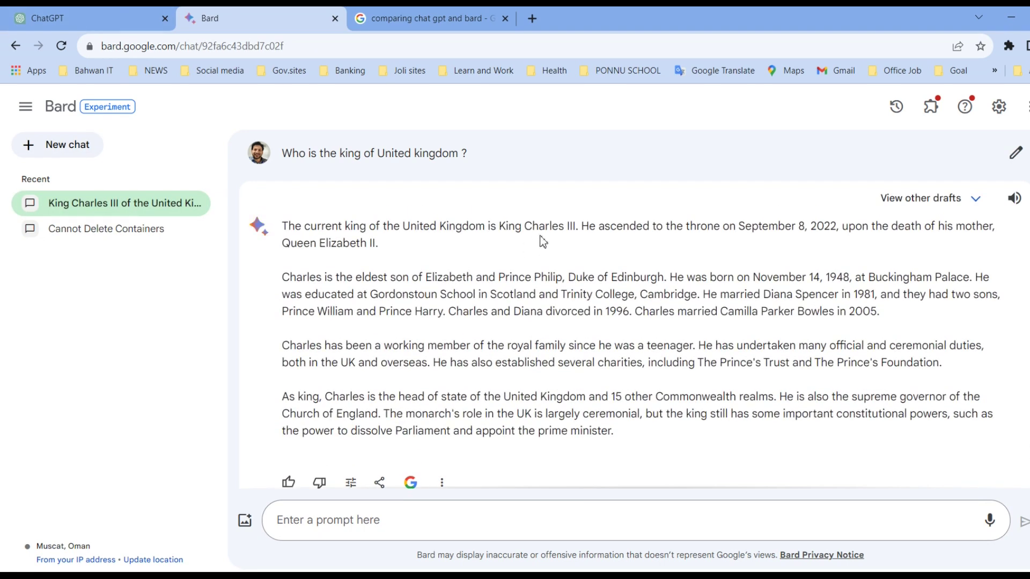
Examine the king's name and accession date in Bard's answer and compare it with ChatGPT's answer.
drag(580, 232, 508, 226)
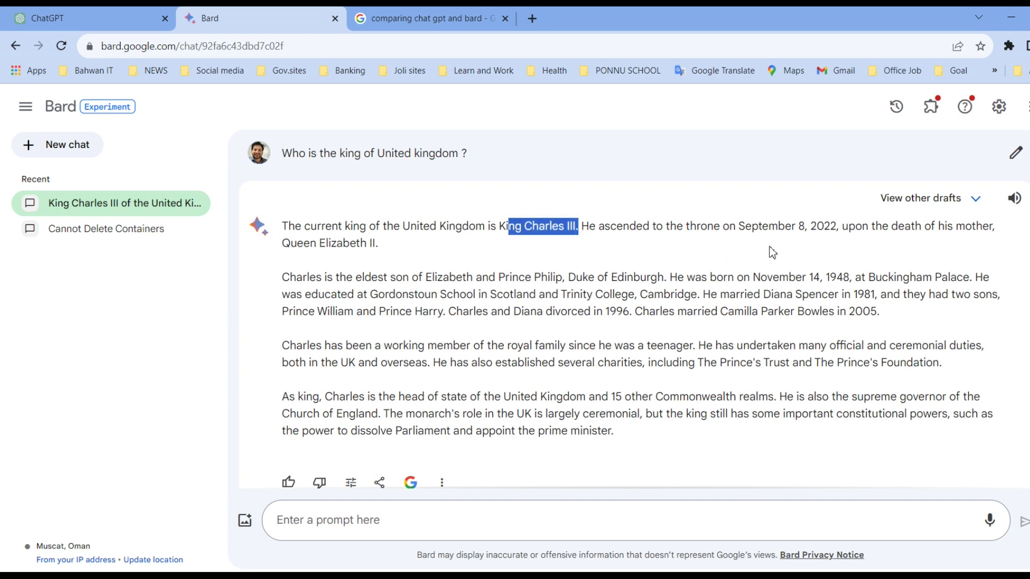
drag(837, 229, 714, 228)
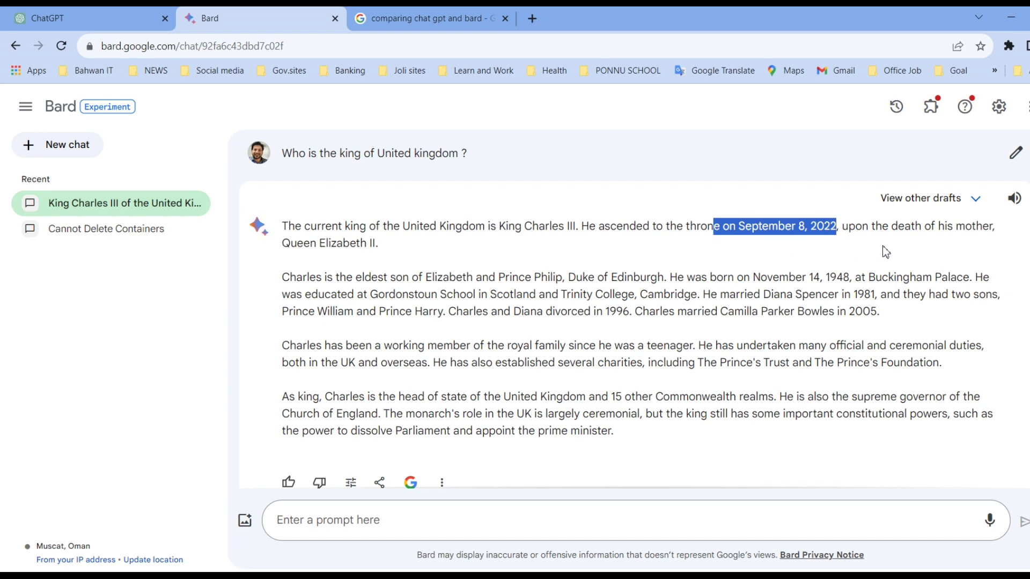
triple_click(391, 248)
click(789, 256)
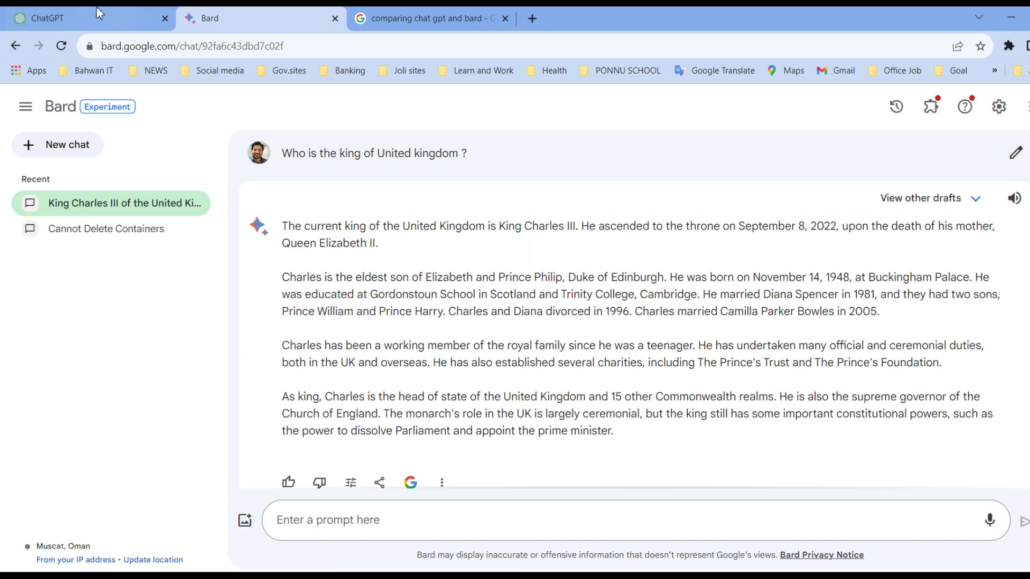
click(99, 13)
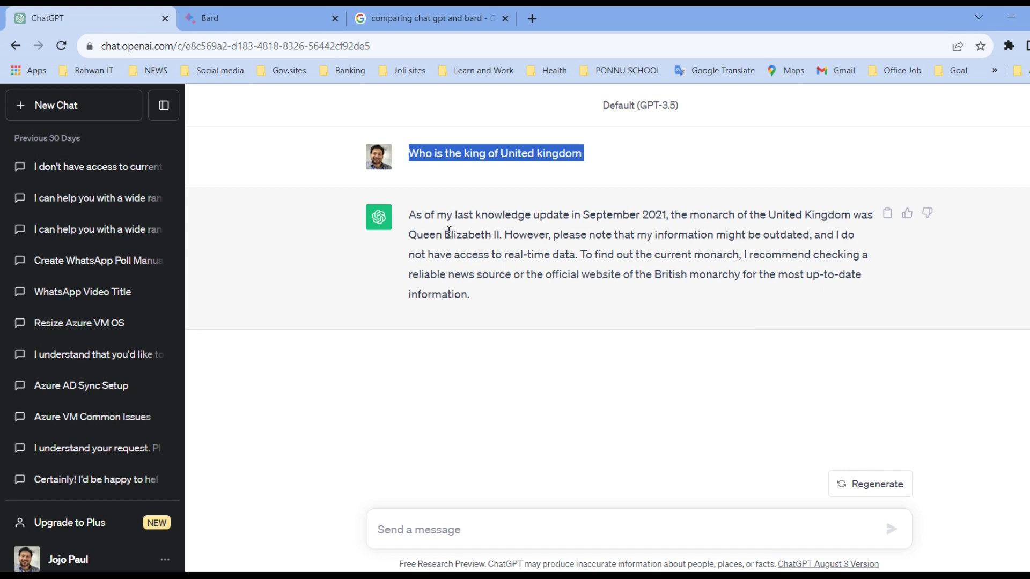
drag(416, 215, 747, 302)
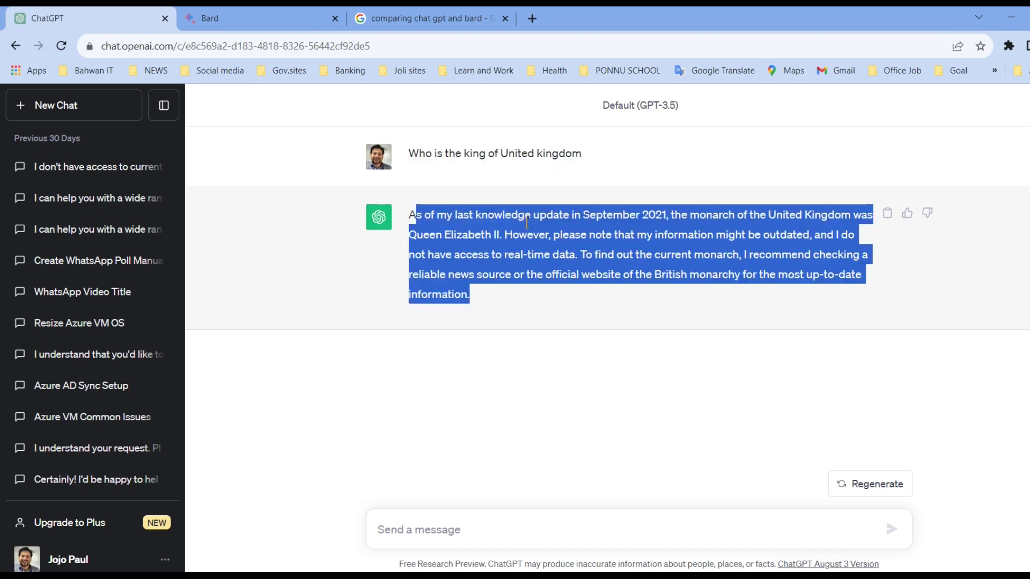
click(405, 11)
click(257, 19)
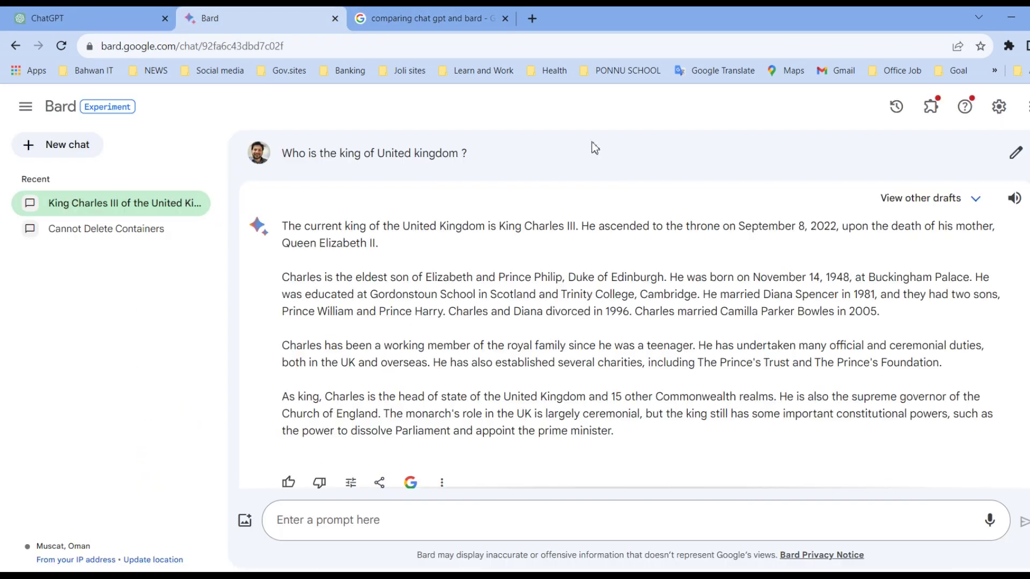
drag(443, 231, 579, 235)
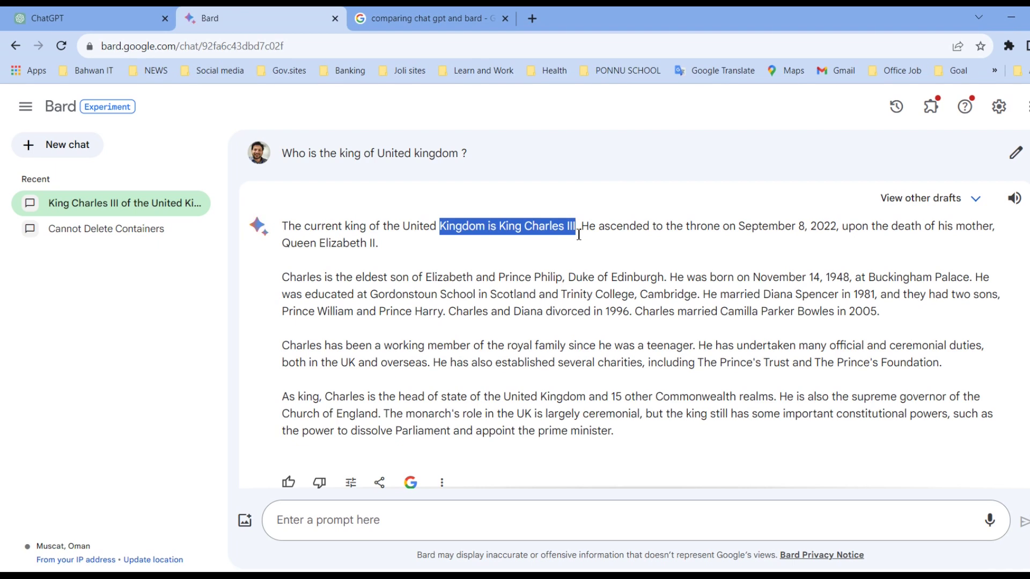
Copy the question "Who is the Presdent of india ?" from ChatGPT and submit it to Bard.
key(ctrl+Page_Up)
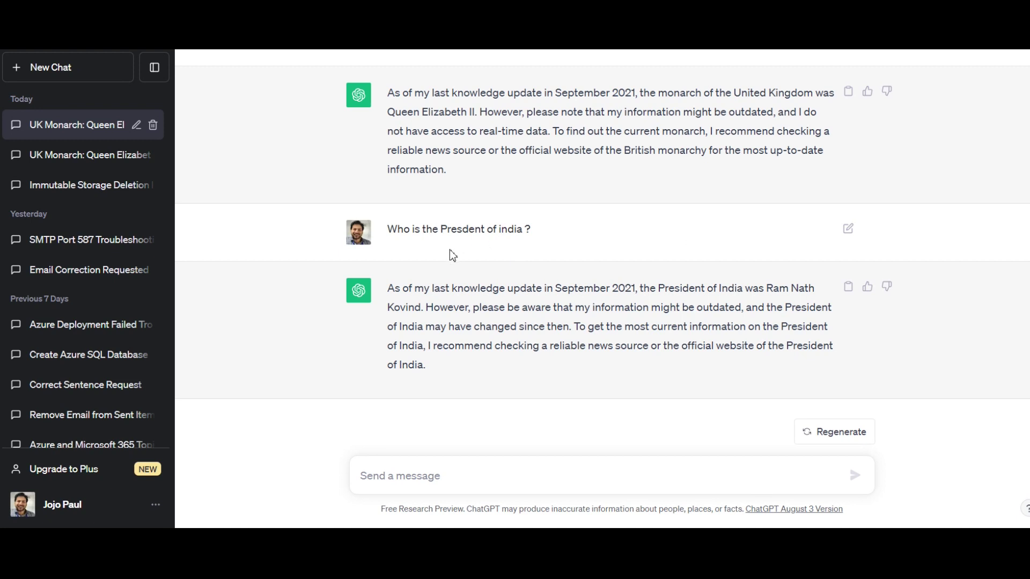
drag(389, 238, 533, 237)
key(ctrl+c)
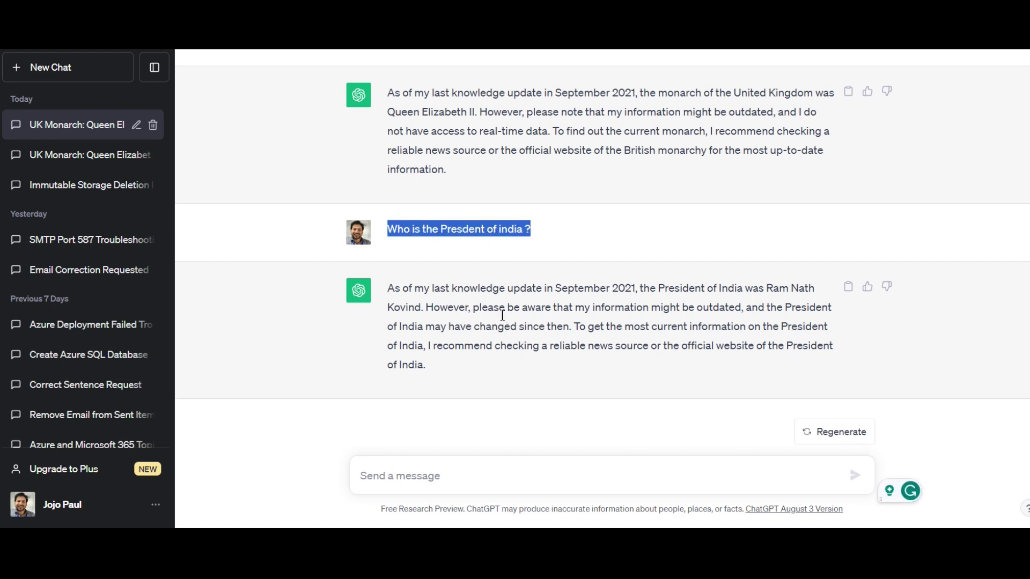
drag(665, 289, 816, 294)
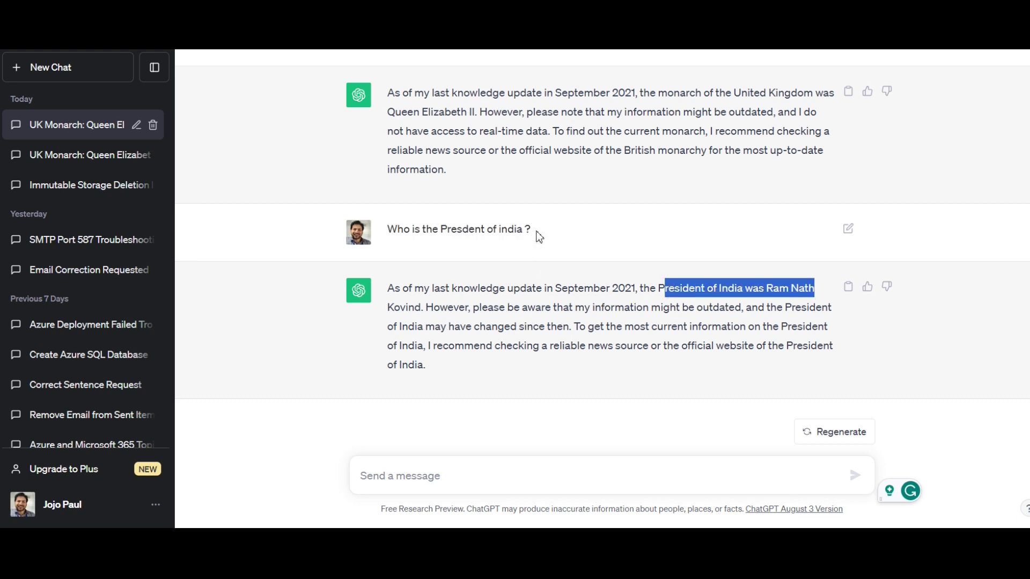
drag(533, 234, 392, 236)
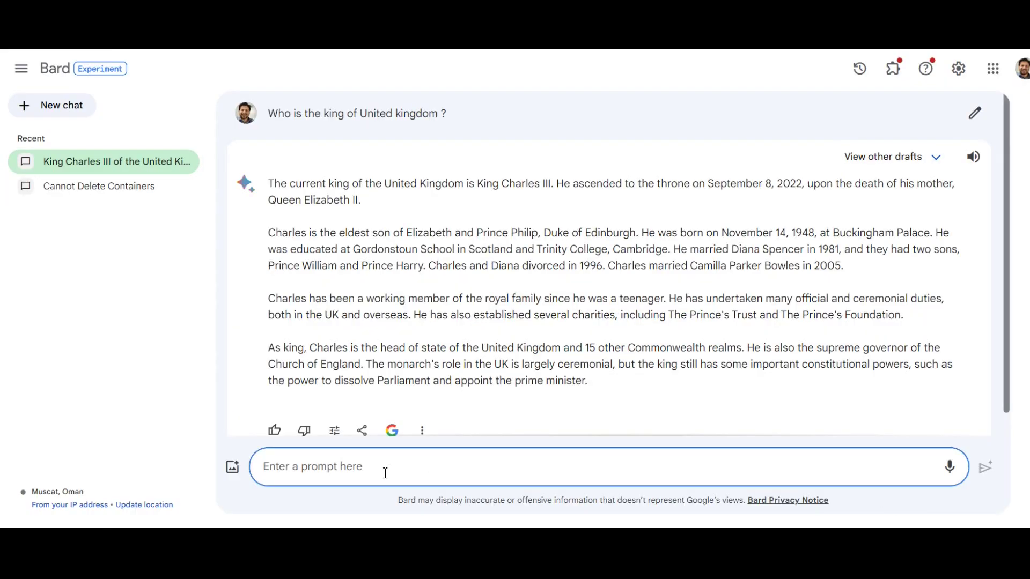
key(ctrl+v)
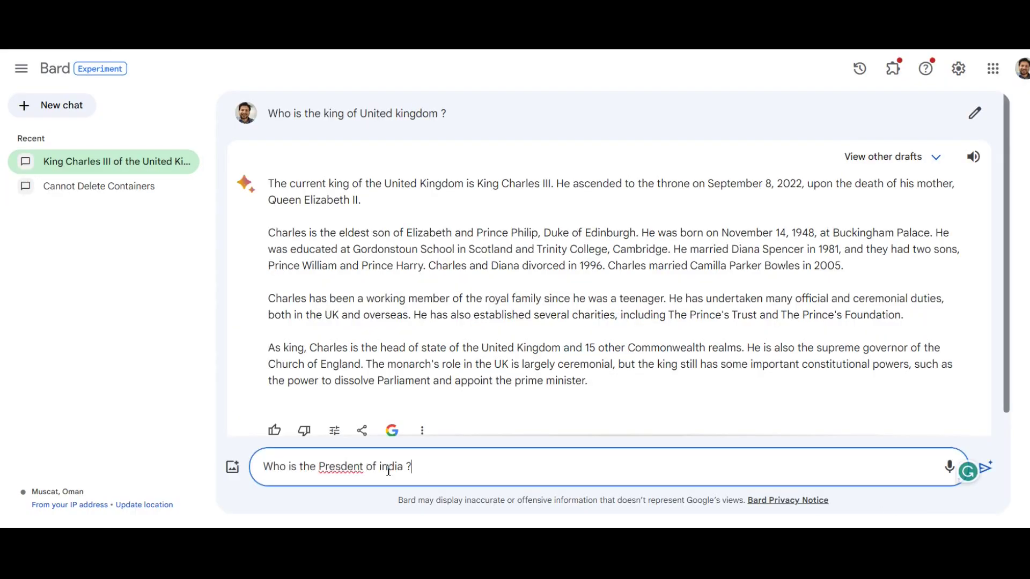
key(Return)
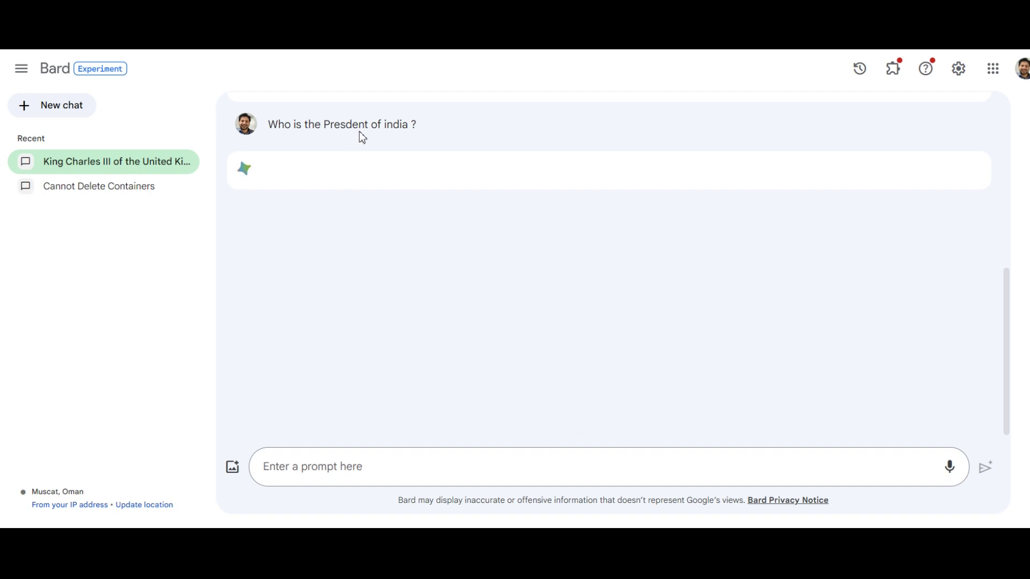
Examine the president named in Bard's answer and compare it with the president and knowledge update date in ChatGPT's answer.
drag(369, 128, 324, 128)
click(351, 146)
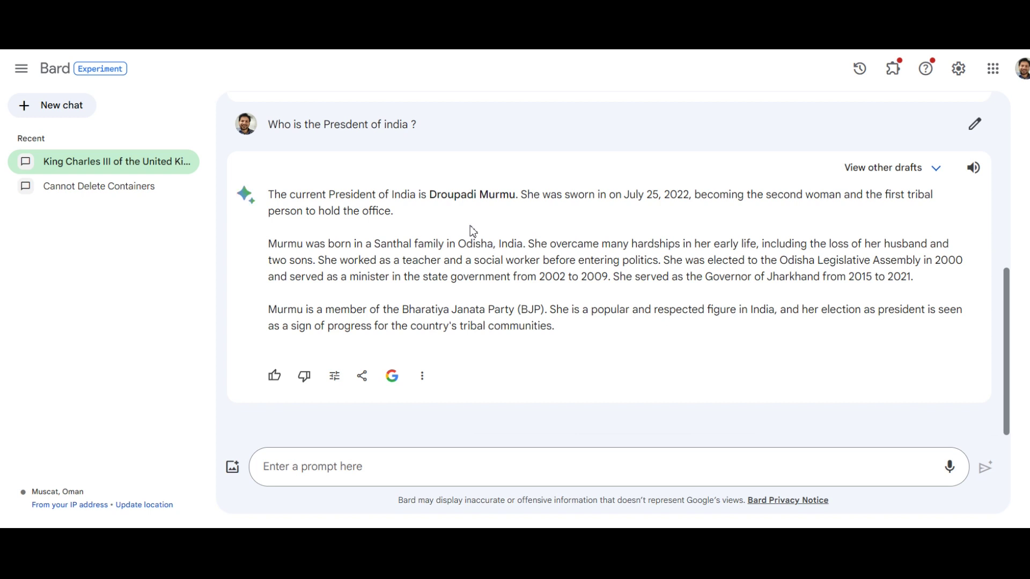
drag(521, 195, 270, 194)
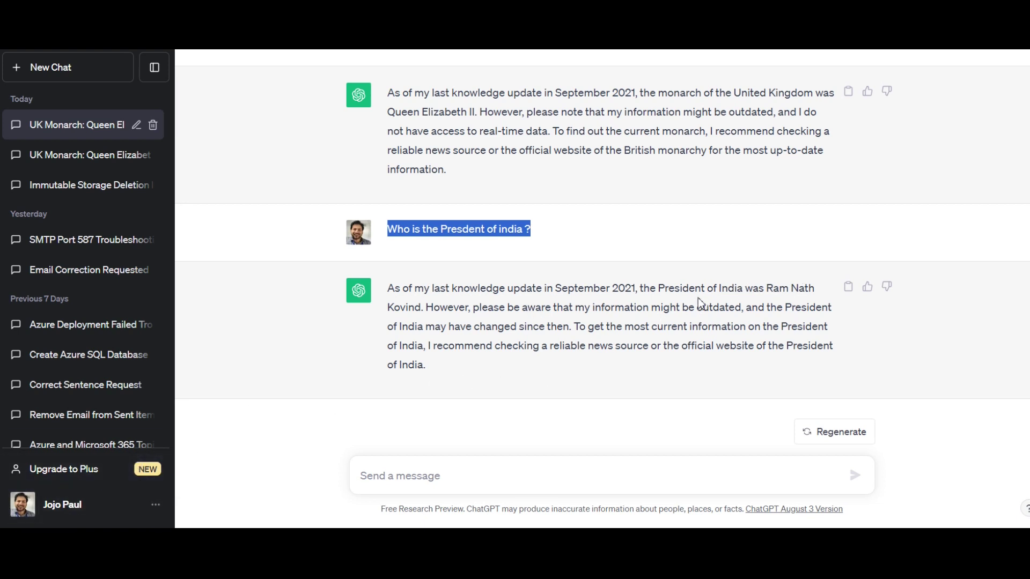
drag(660, 292, 738, 291)
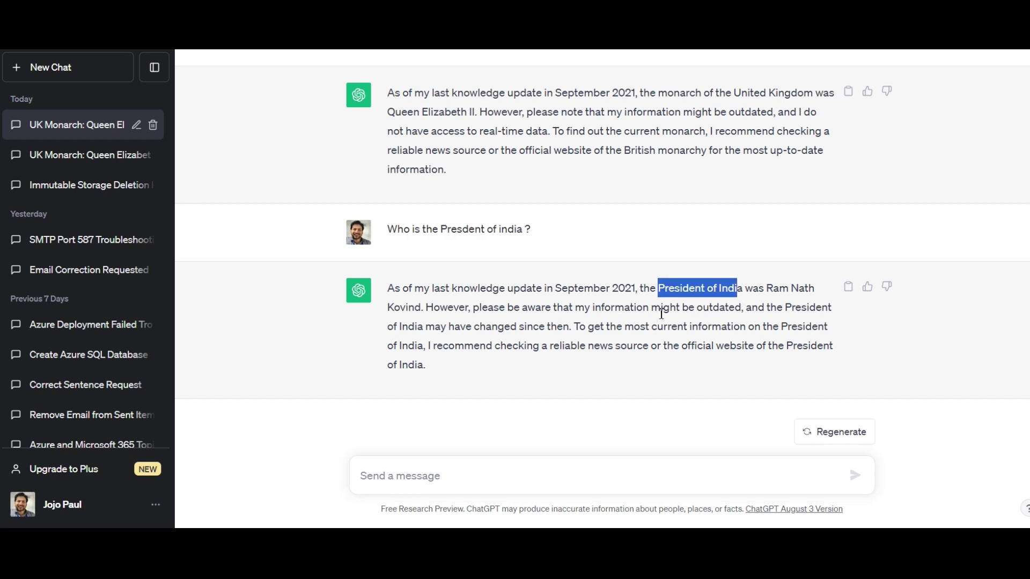
drag(638, 288, 391, 289)
scroll(665, 135, up, 2)
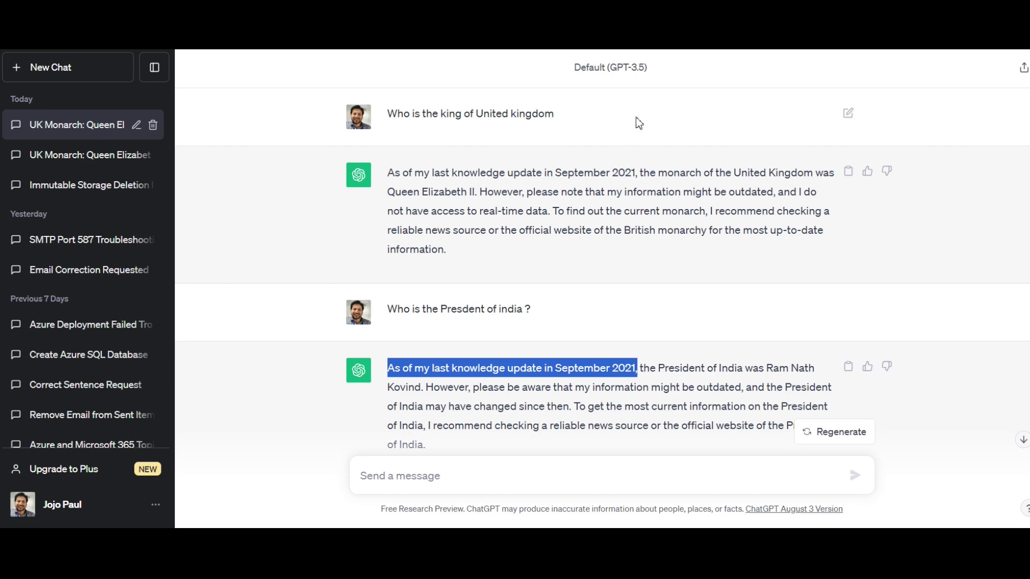
Open ChatGPT's upgrade plan overview and examine the monthly price of ChatGPT Plus.
click(110, 481)
drag(645, 228, 724, 229)
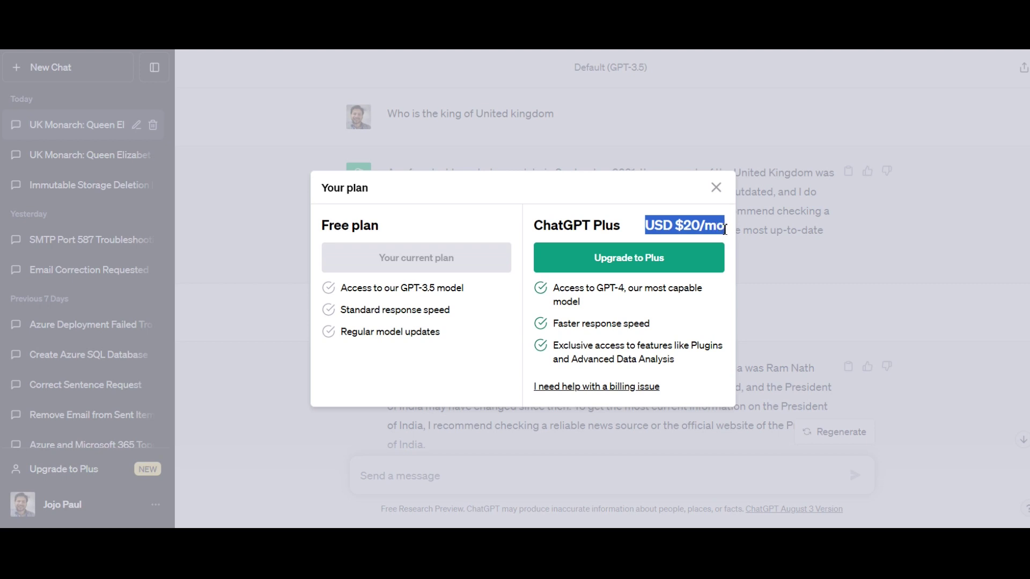